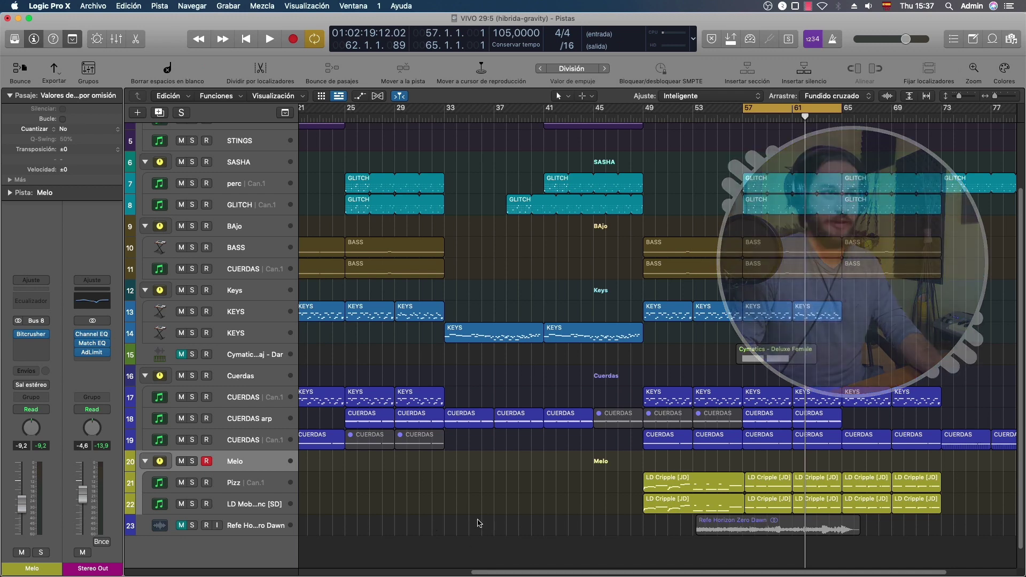
# - Play the looped section with the full mix, and solo the Melo track stack to hear it alone
pyautogui.press('space')
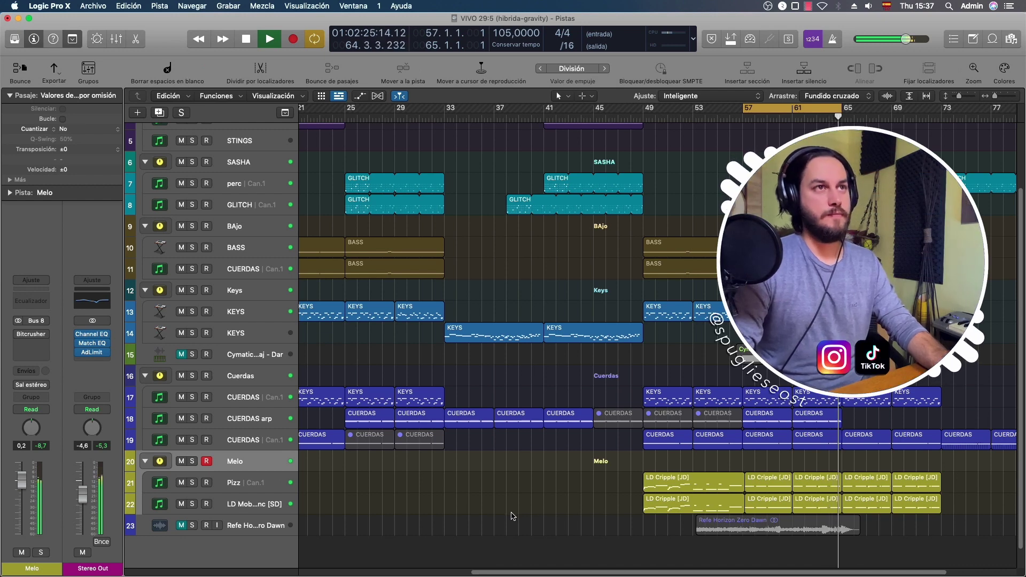
pyautogui.press('space')
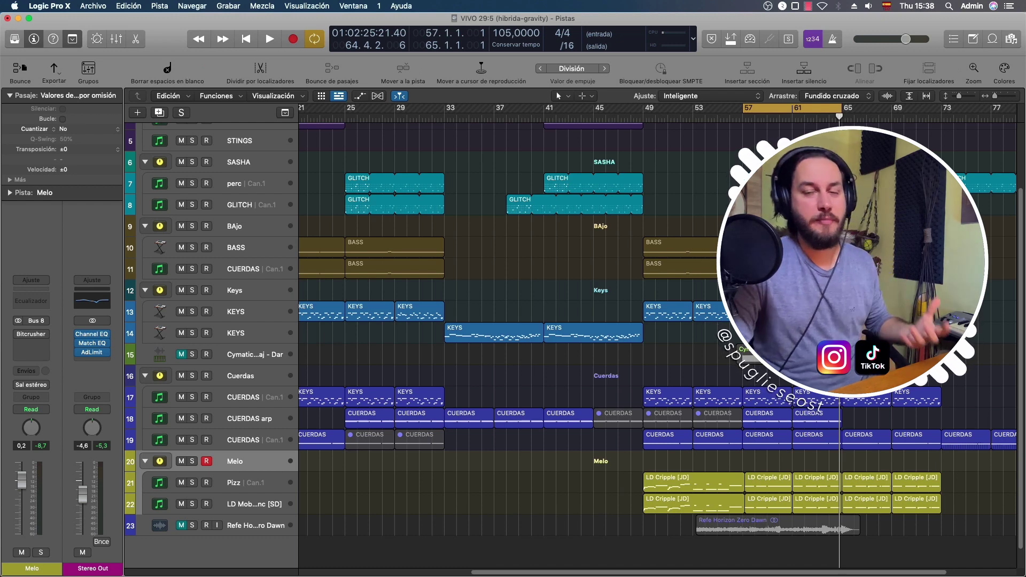
pyautogui.click(191, 461)
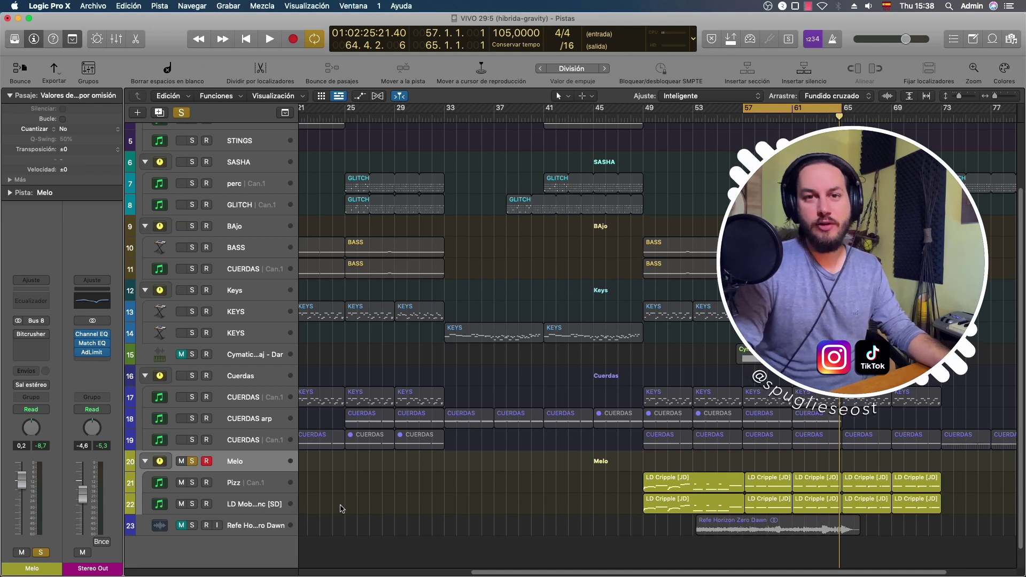
pyautogui.press('space')
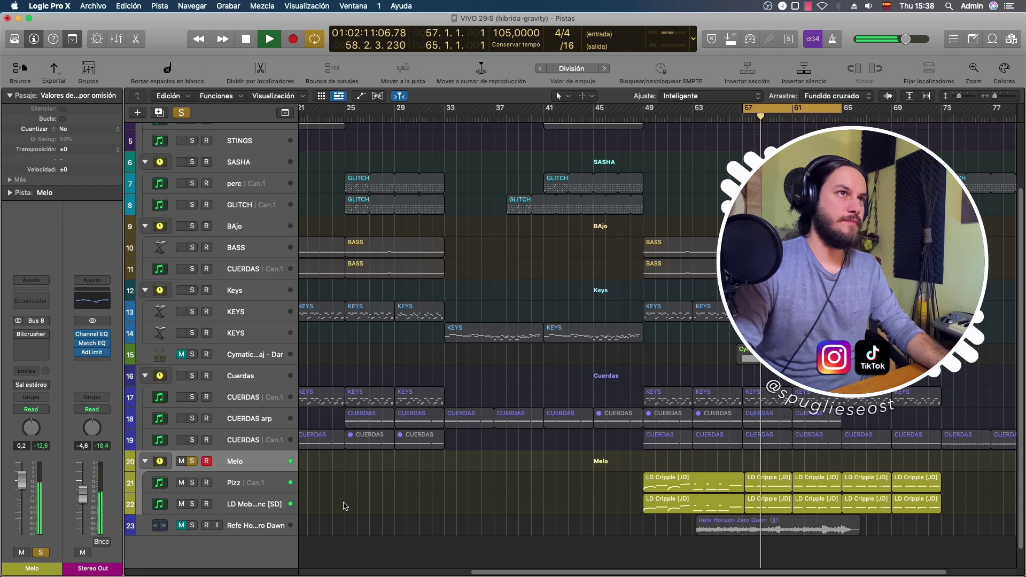
pyautogui.press('space')
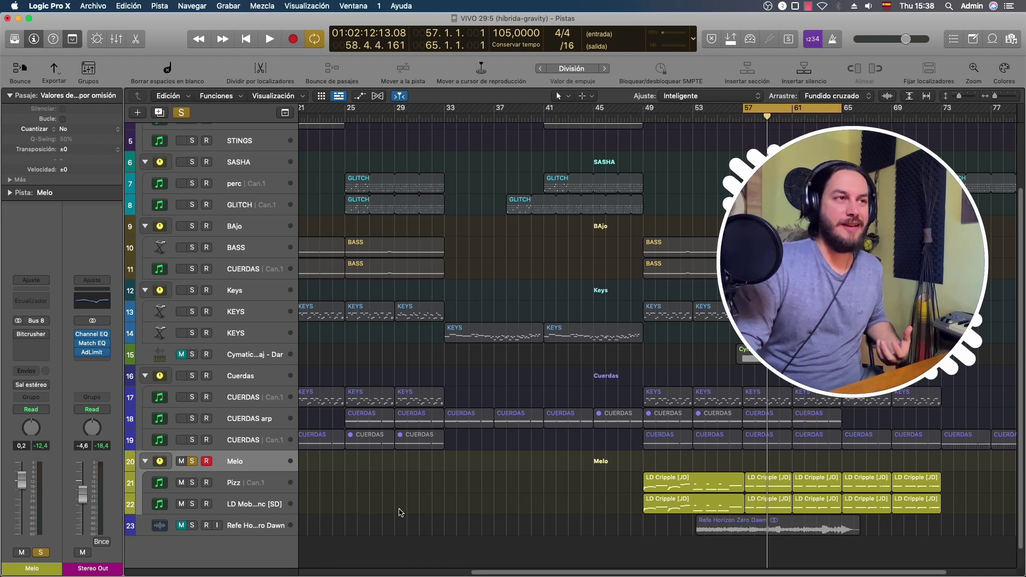
# - Turn on and open the Bitcrusher plug-in on the Melo channel, and play the loop through it
pyautogui.moveTo(20, 336)
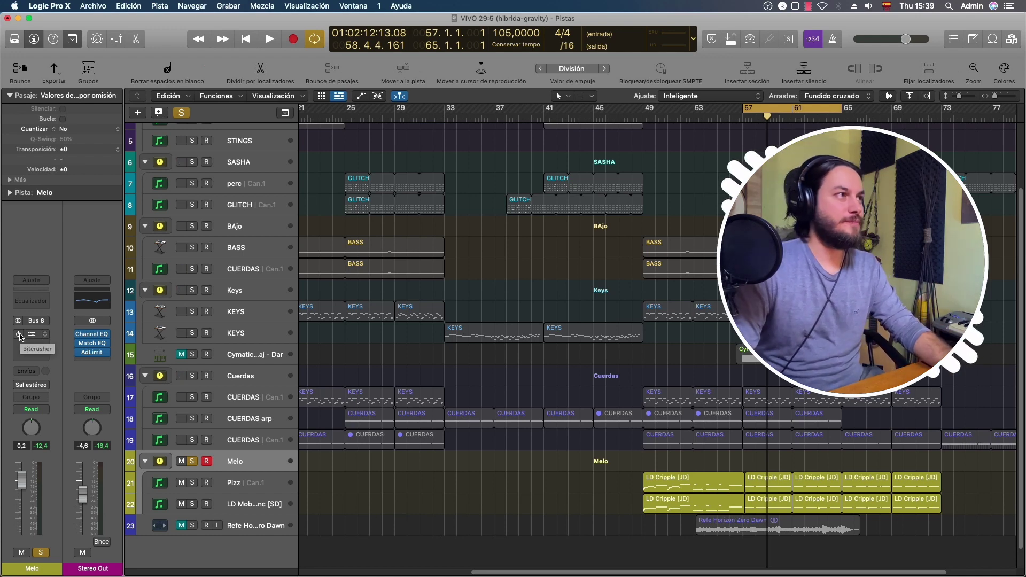
pyautogui.click(32, 335)
pyautogui.moveTo(517, 149); pyautogui.dragTo(548, 176)
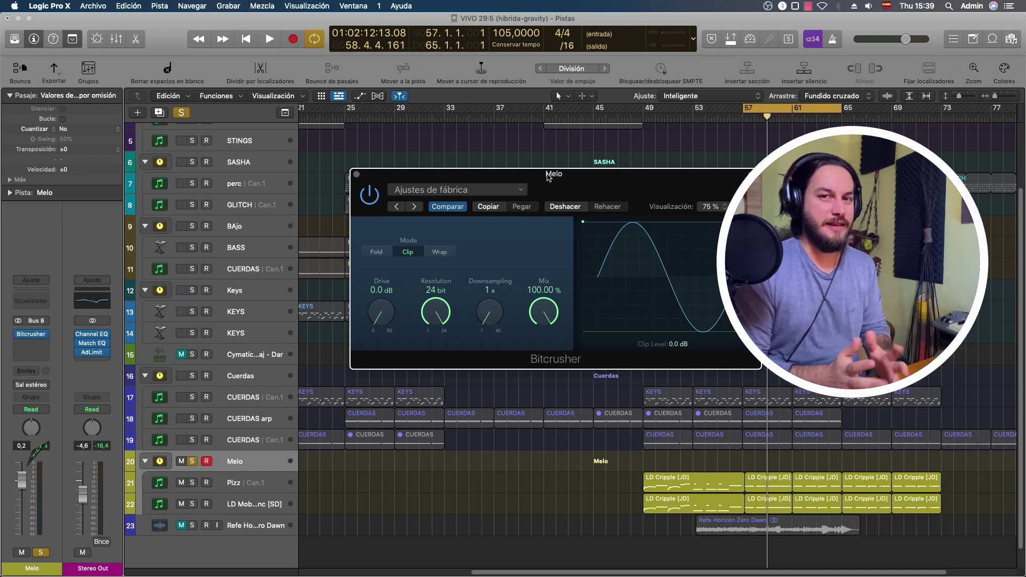
pyautogui.moveTo(549, 177); pyautogui.dragTo(517, 123)
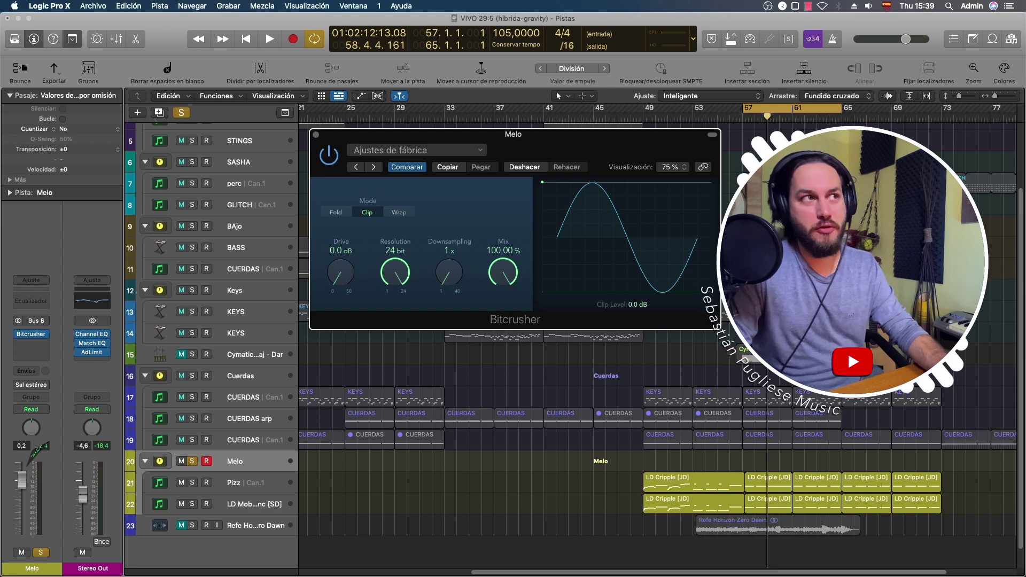
pyautogui.press('space')
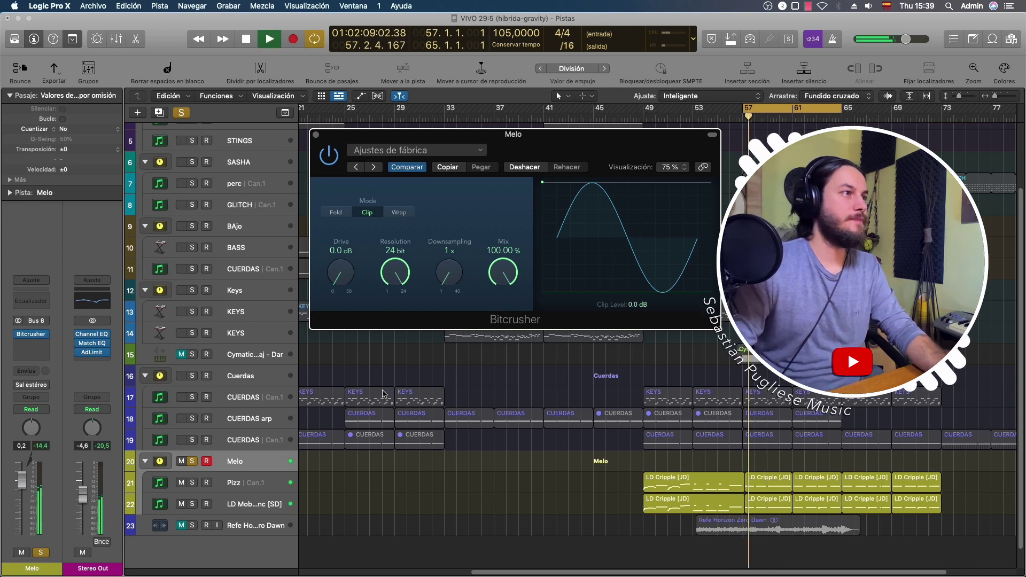
pyautogui.press('space')
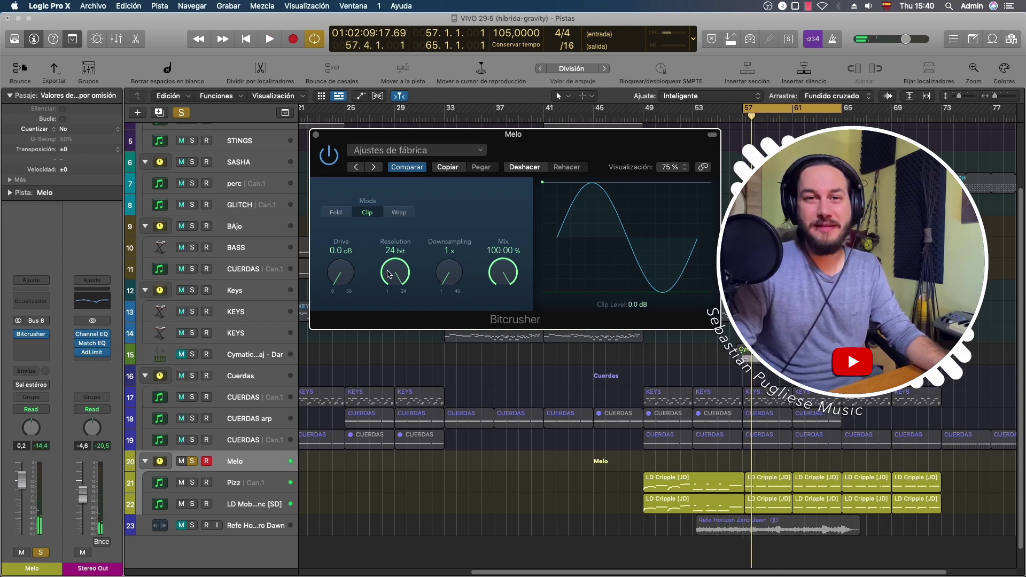
# - Set the Bitcrusher's Resolution to 16 bit and play the loop to hear the effect
pyautogui.moveTo(396, 275); pyautogui.dragTo(396, 283)
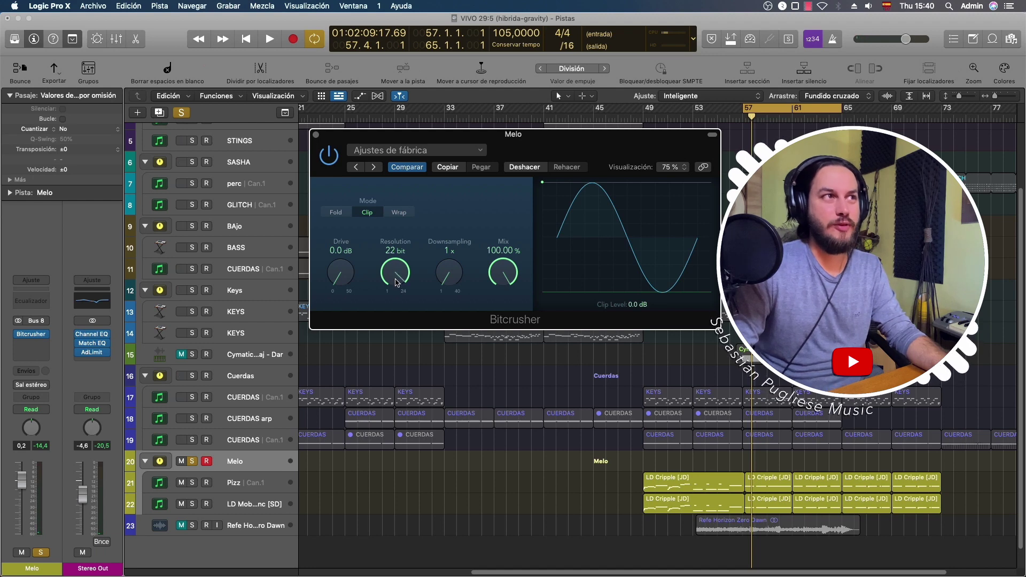
pyautogui.moveTo(394, 341); pyautogui.dragTo(394, 325)
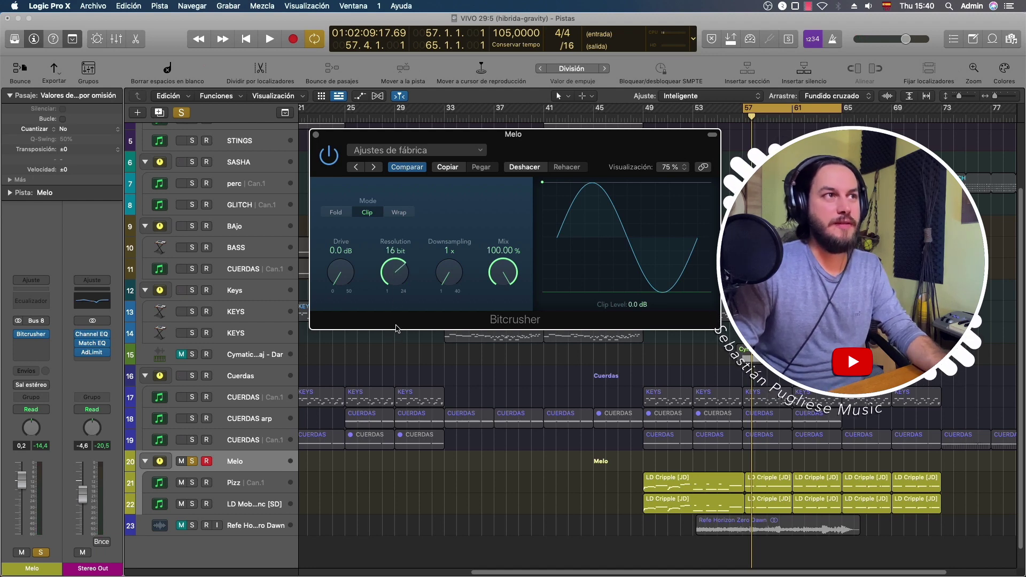
pyautogui.press('space')
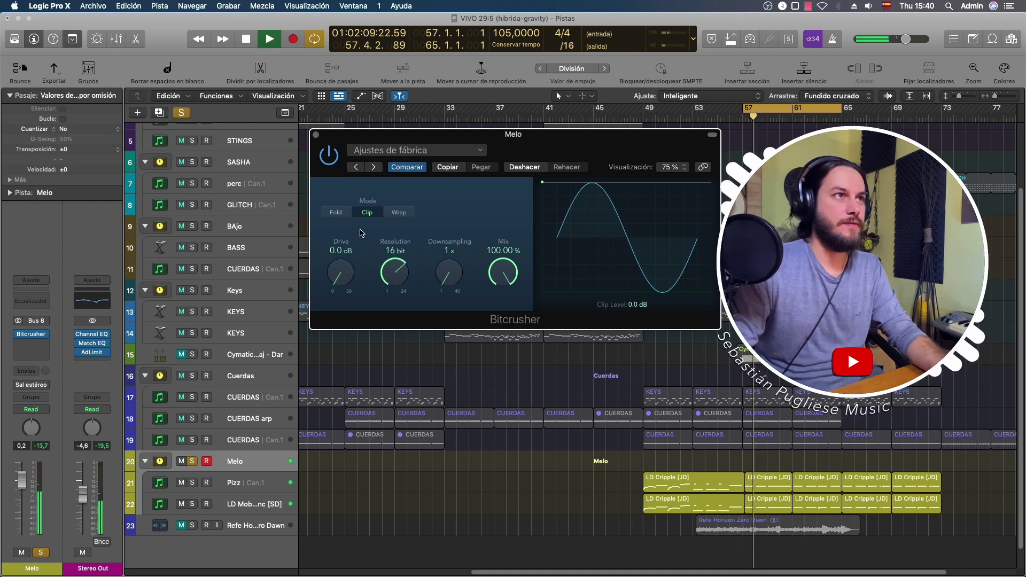
pyautogui.press('space')
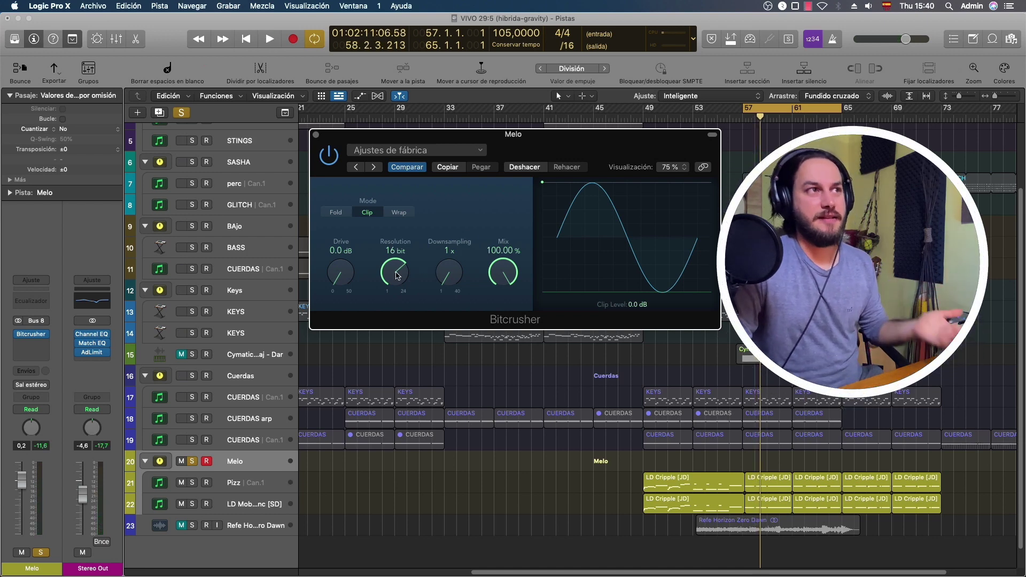
# - Lower the Bitcrusher's Resolution to 8 bit and audition the soloed melody
pyautogui.moveTo(396, 275); pyautogui.dragTo(393, 323)
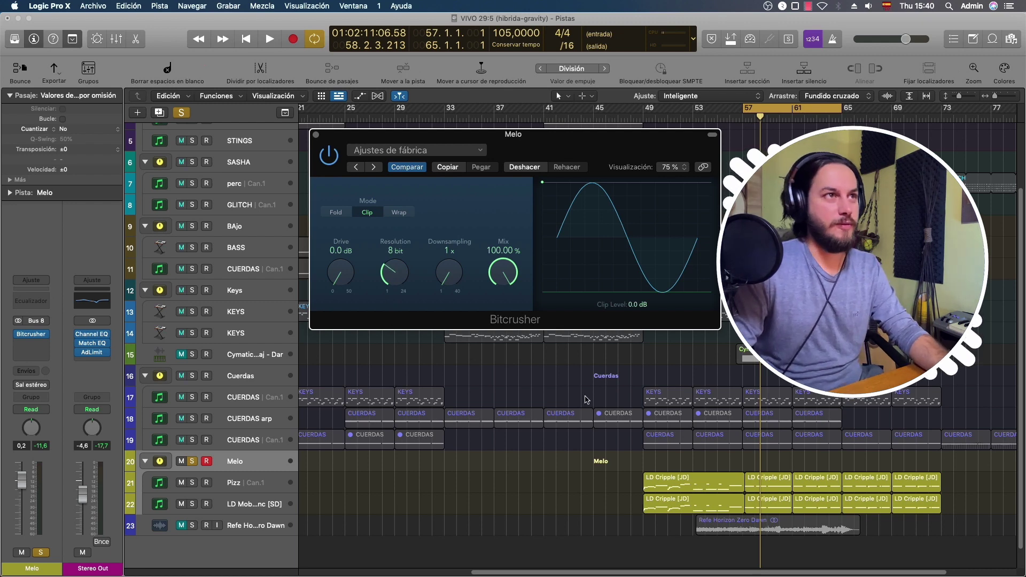
pyautogui.press('space')
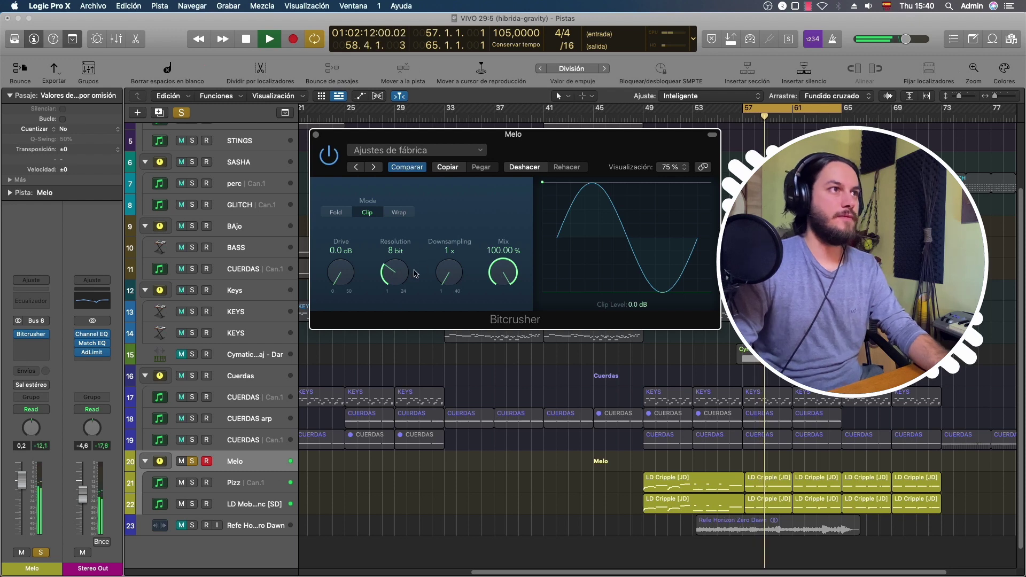
pyautogui.press('space')
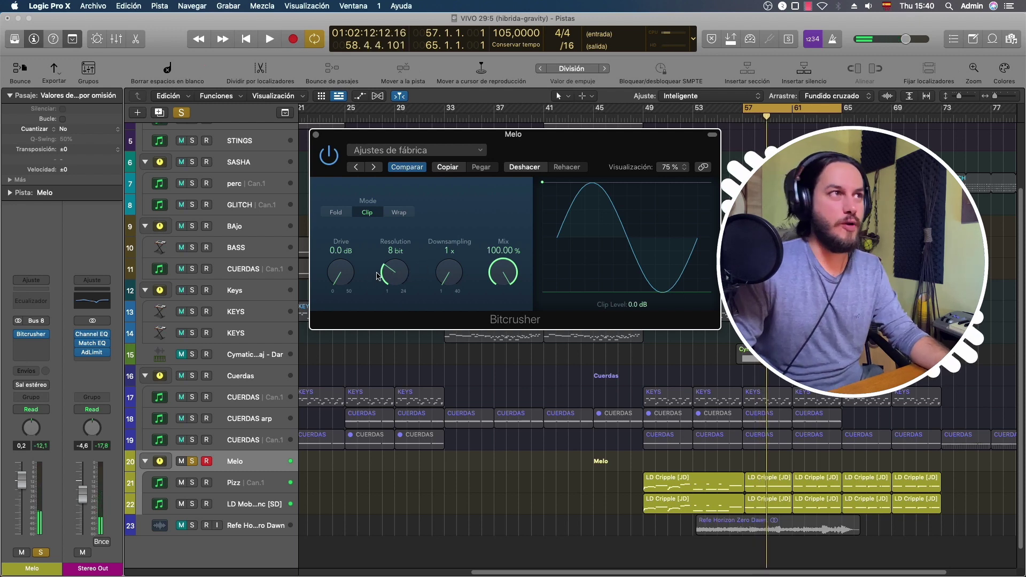
# - Reduce the Bitcrusher's Resolution to 4 bit and listen to the soloed melody
pyautogui.moveTo(377, 276); pyautogui.dragTo(390, 307)
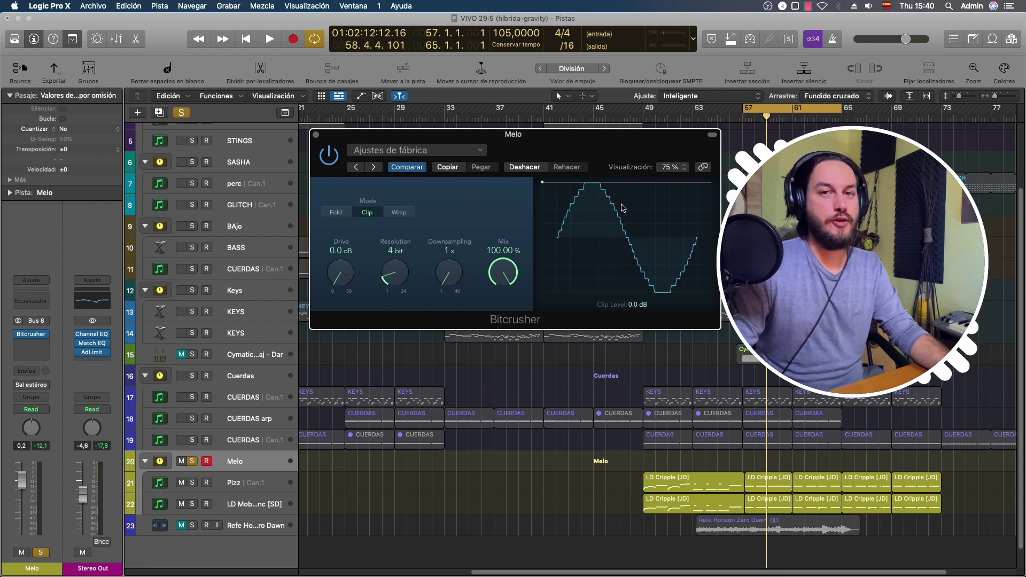
pyautogui.press('space')
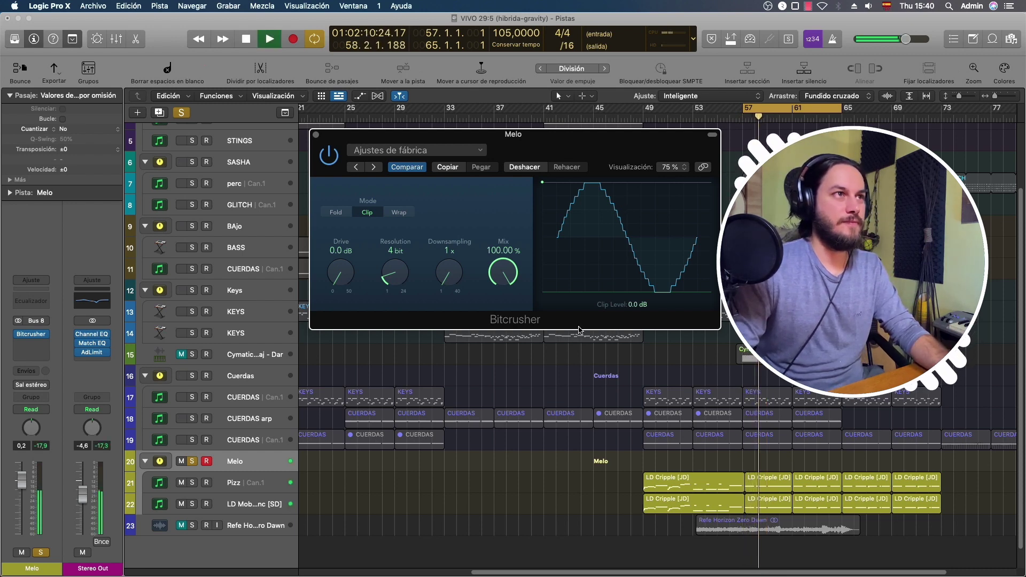
pyautogui.press('space')
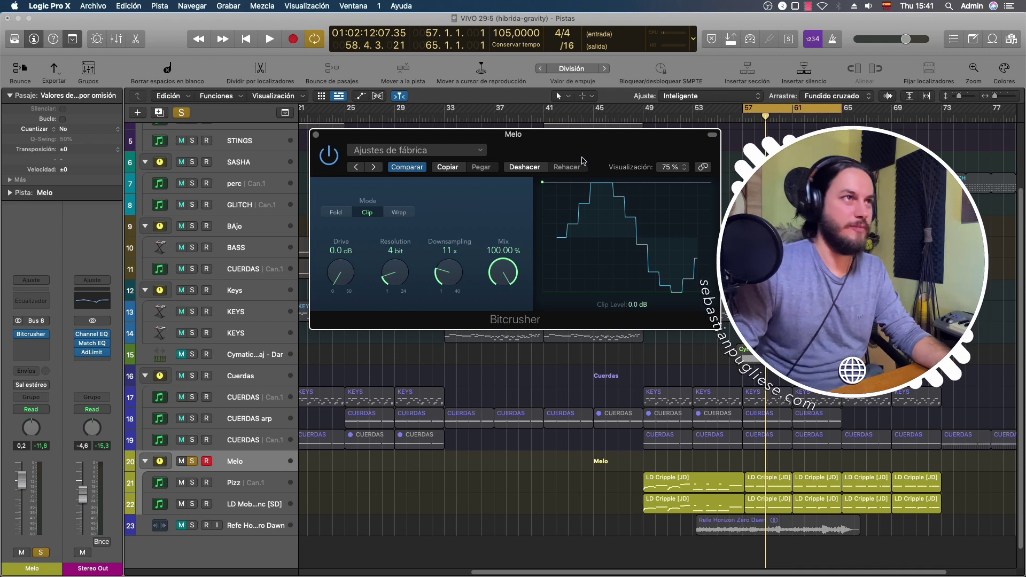
# - Play the loop while adjusting the Bitcrusher's Downsampling, and reset it to 1x
pyautogui.press('space')
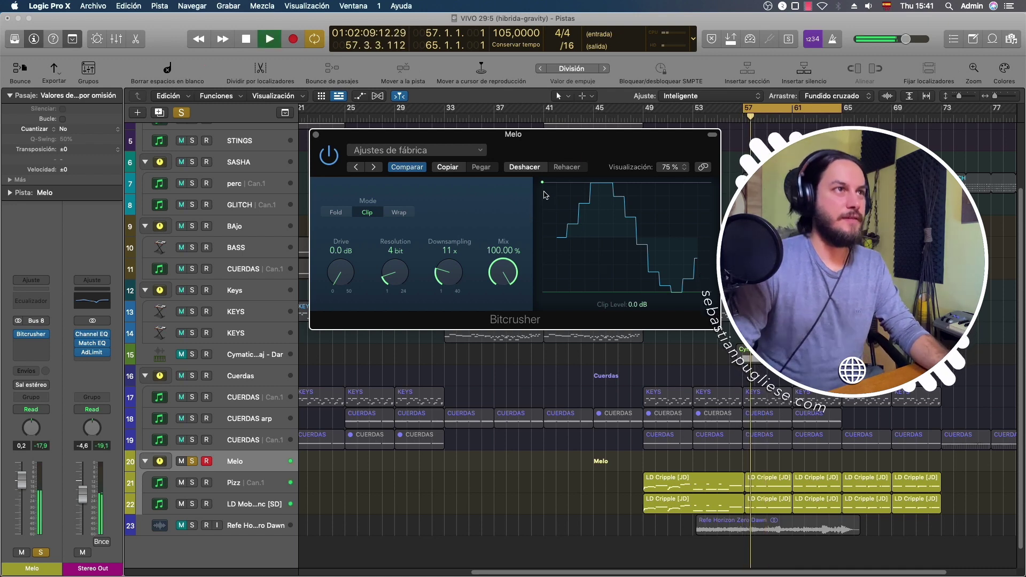
pyautogui.moveTo(450, 270); pyautogui.dragTo(449, 262)
pyautogui.keyDown('alt'); pyautogui.click(450, 261); pyautogui.keyUp('alt')
pyautogui.press('space')
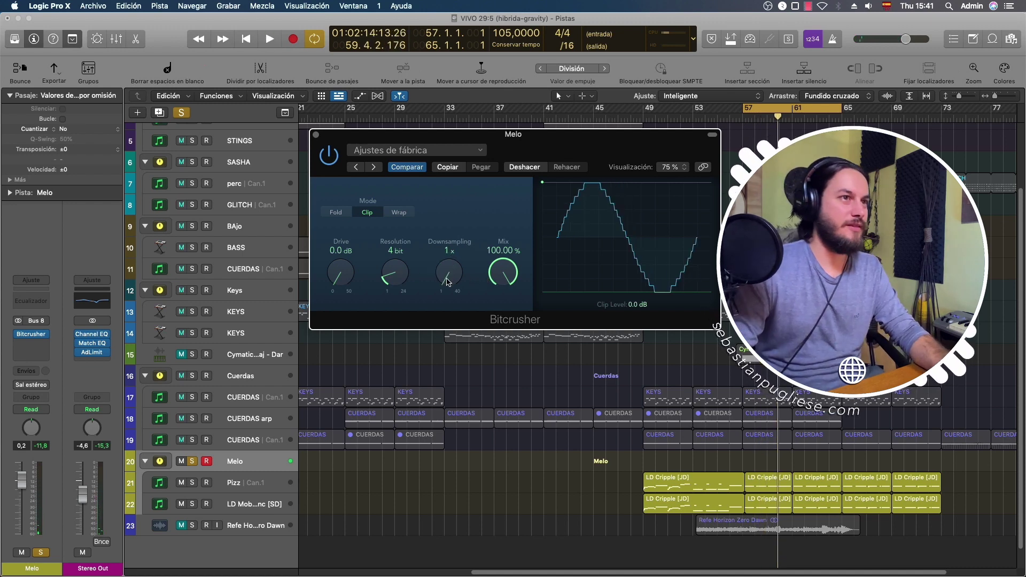
pyautogui.press('space')
pyautogui.moveTo(448, 282)
pyautogui.mouseDown()
pyautogui.moveTo(451, 231)
pyautogui.moveTo(447, 291)
pyautogui.mouseUp()
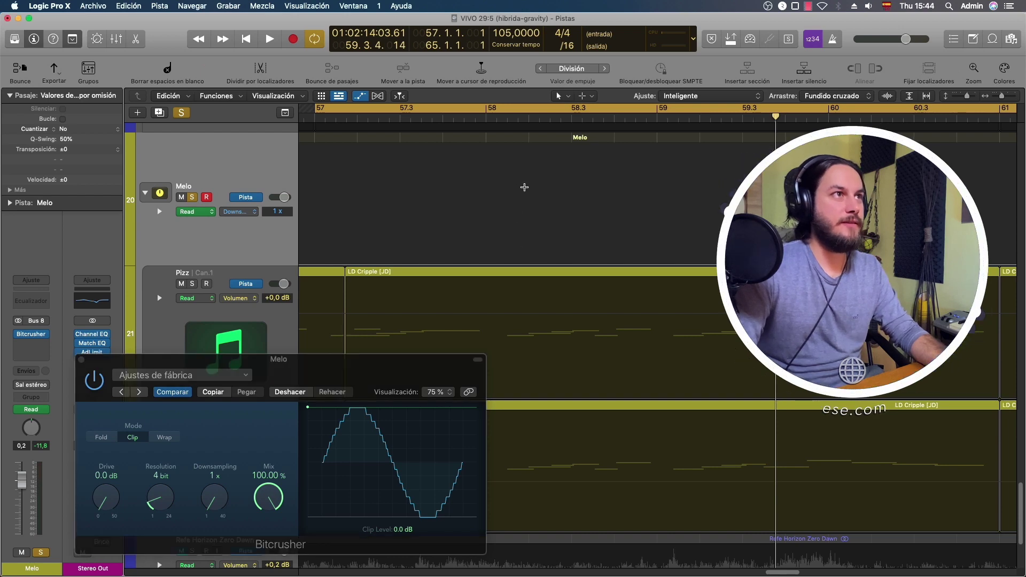
# - Draw Downsampling automation steps of 15x, 22x and 8x on the Melo track after bar 58, and copy the 15x step past bar 59
pyautogui.moveTo(508, 222); pyautogui.dragTo(528, 222)
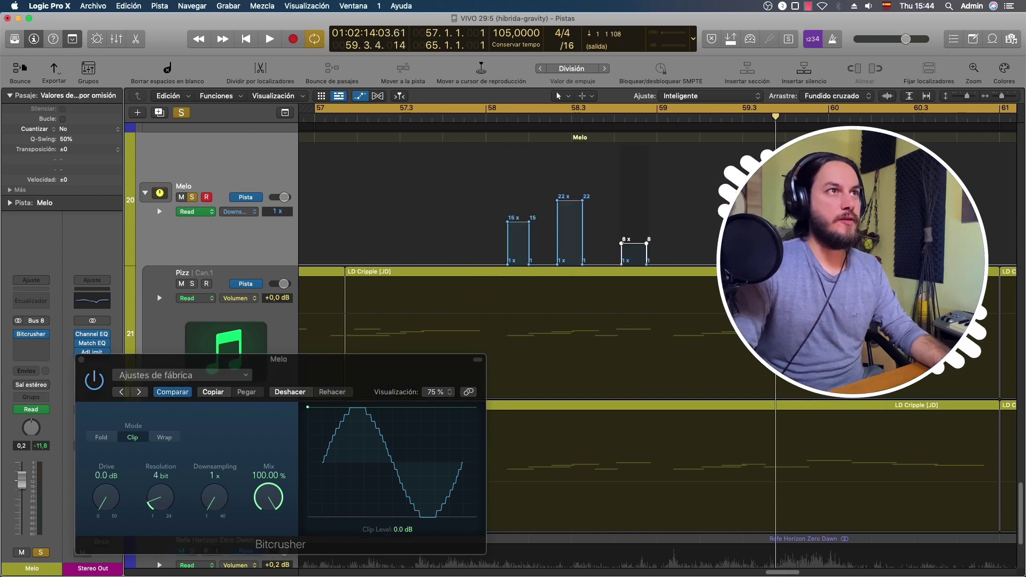
pyautogui.moveTo(622, 265); pyautogui.dragTo(625, 266)
pyautogui.click(510, 265)
pyautogui.moveTo(512, 267); pyautogui.dragTo(700, 266)
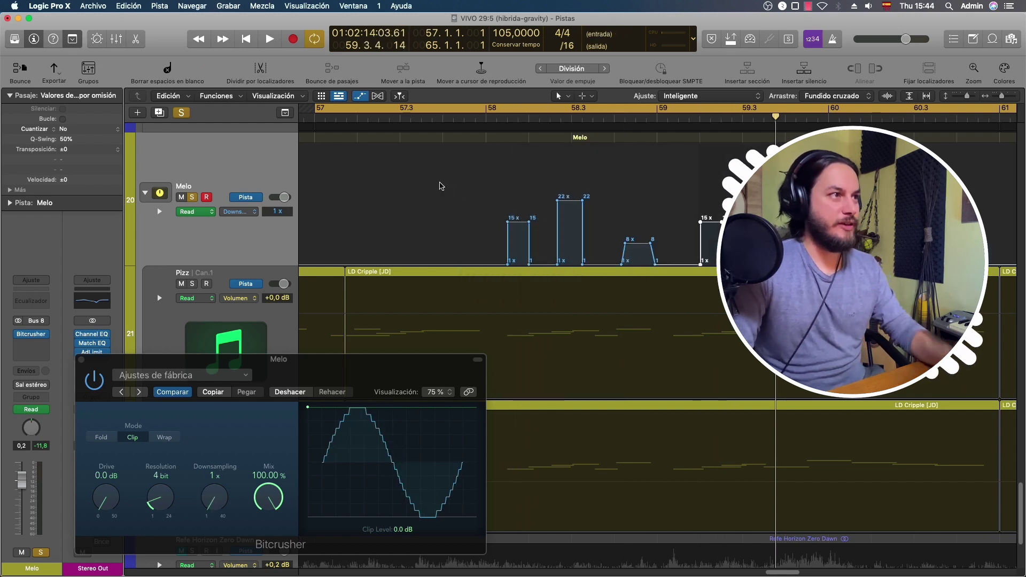
# - Play the looped section to hear the automated Downsampling changes on Melo
pyautogui.press('space')
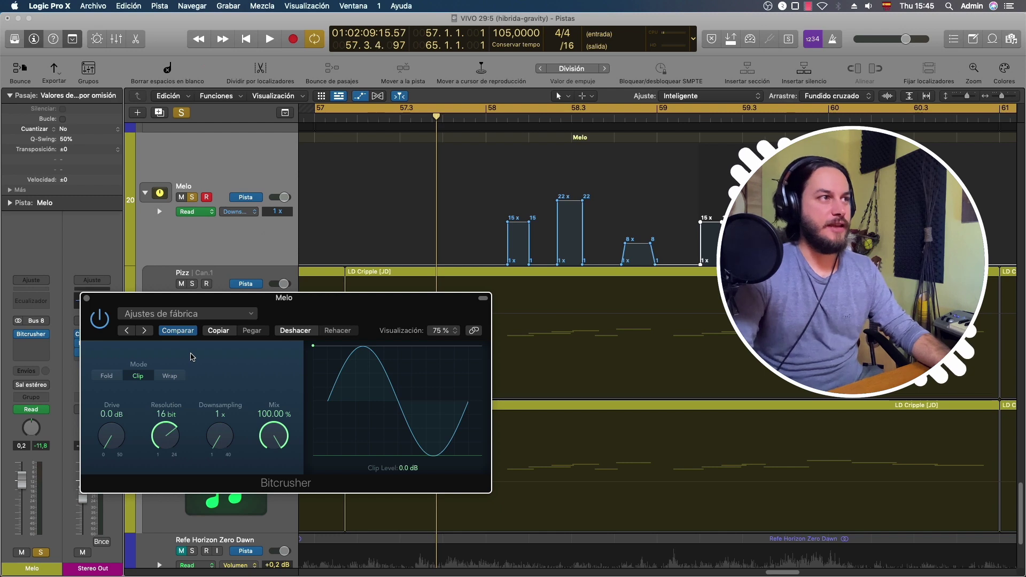
pyautogui.press('space')
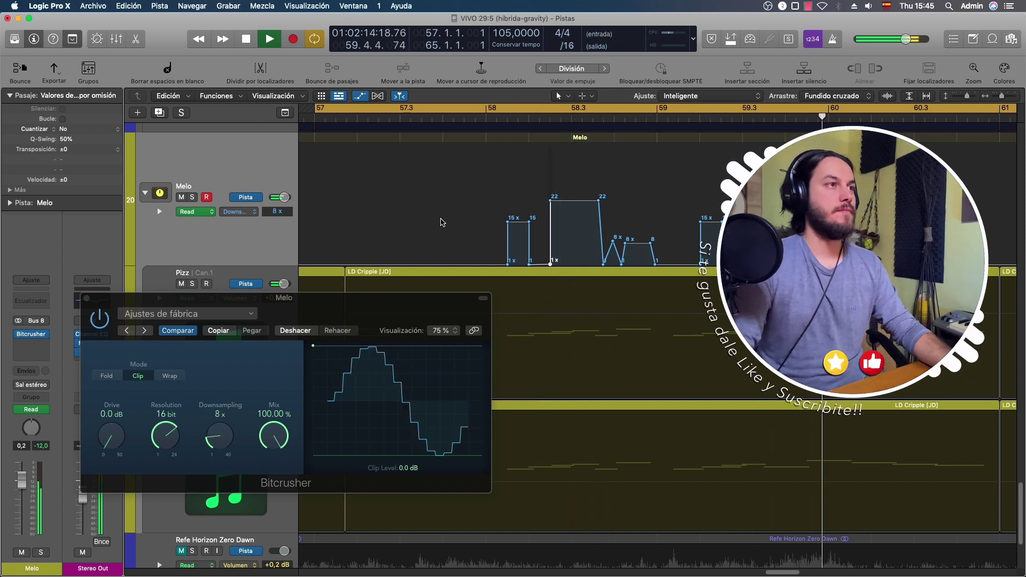
pyautogui.press('space')
# - Hide the track automation and reposition the Bitcrusher window clear of the Melo regions
pyautogui.moveTo(385, 298); pyautogui.dragTo(631, 155)
pyautogui.press('a')
pyautogui.press('a')
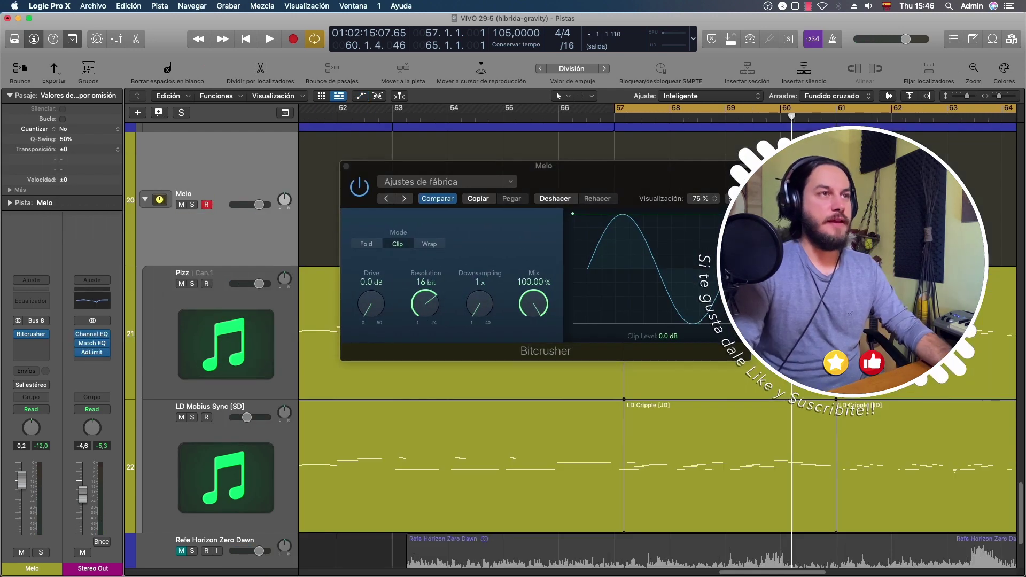
pyautogui.press('z')
pyautogui.moveTo(684, 188); pyautogui.dragTo(595, 193)
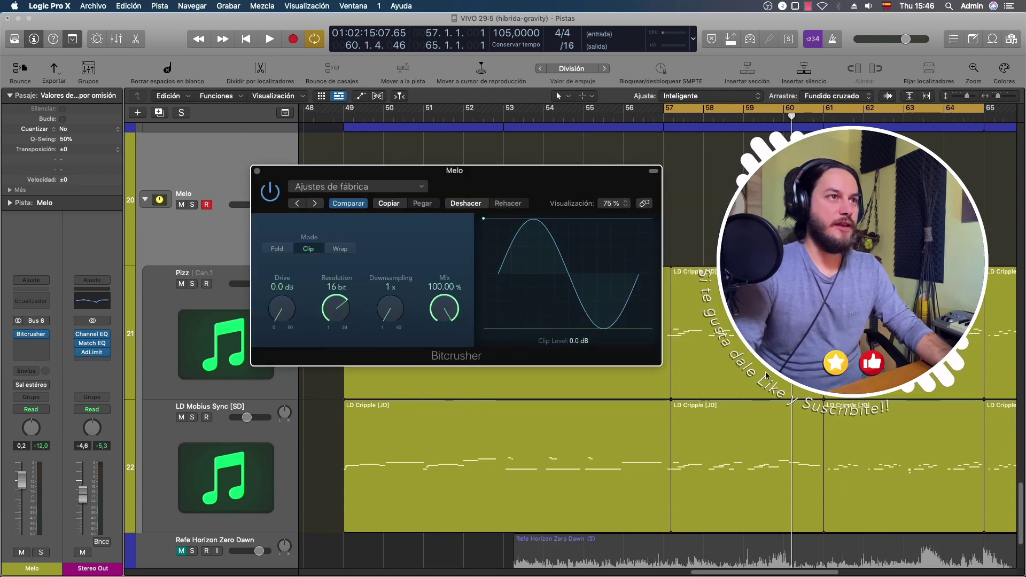
pyautogui.press('super+Up')
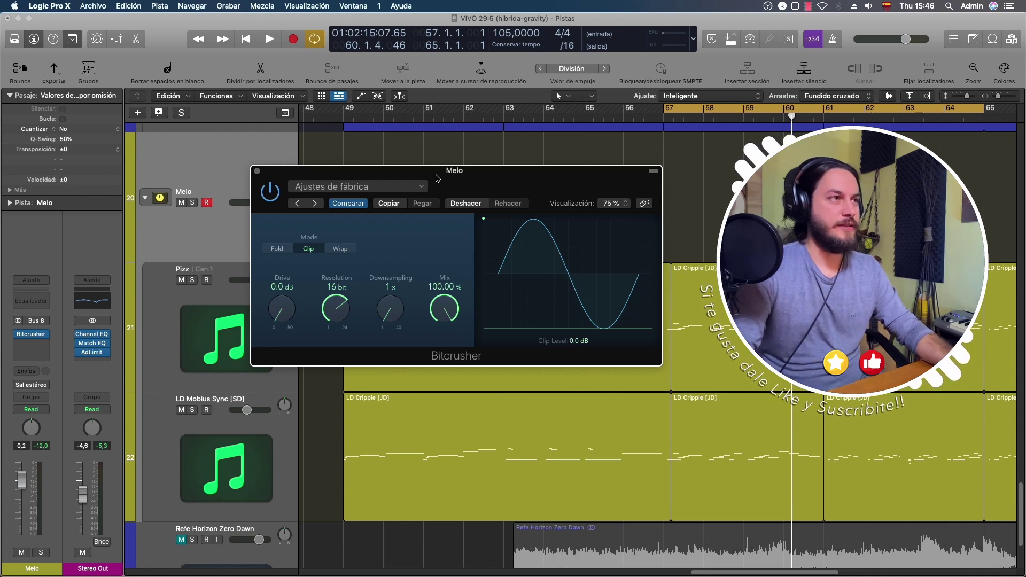
pyautogui.moveTo(437, 178); pyautogui.dragTo(354, 196)
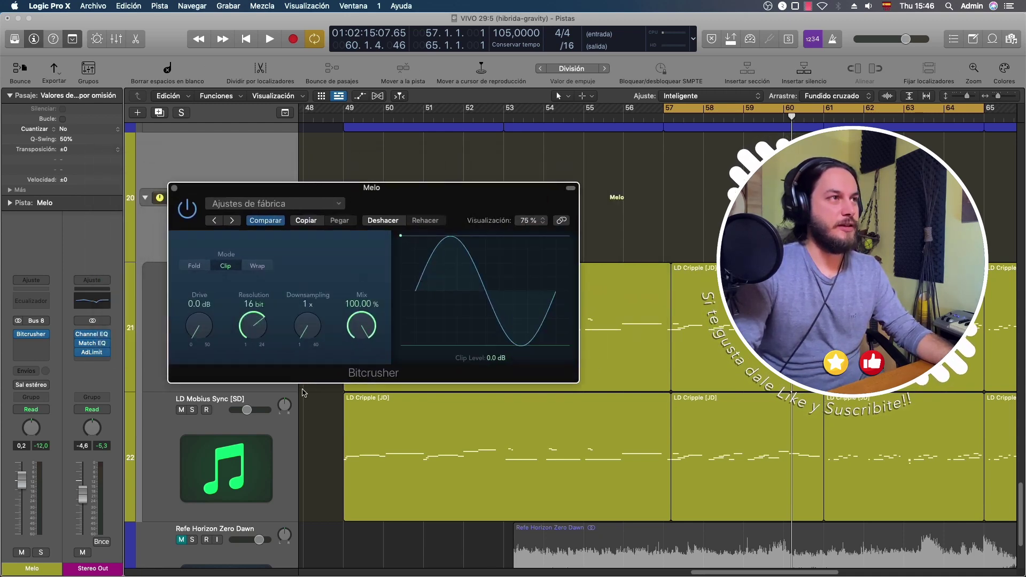
# - Set the Bitcrusher's Downsampling to 18x and its Clip Level to -4.8 dB, auditioning the loop in the full mix
pyautogui.moveTo(324, 330); pyautogui.dragTo(319, 261)
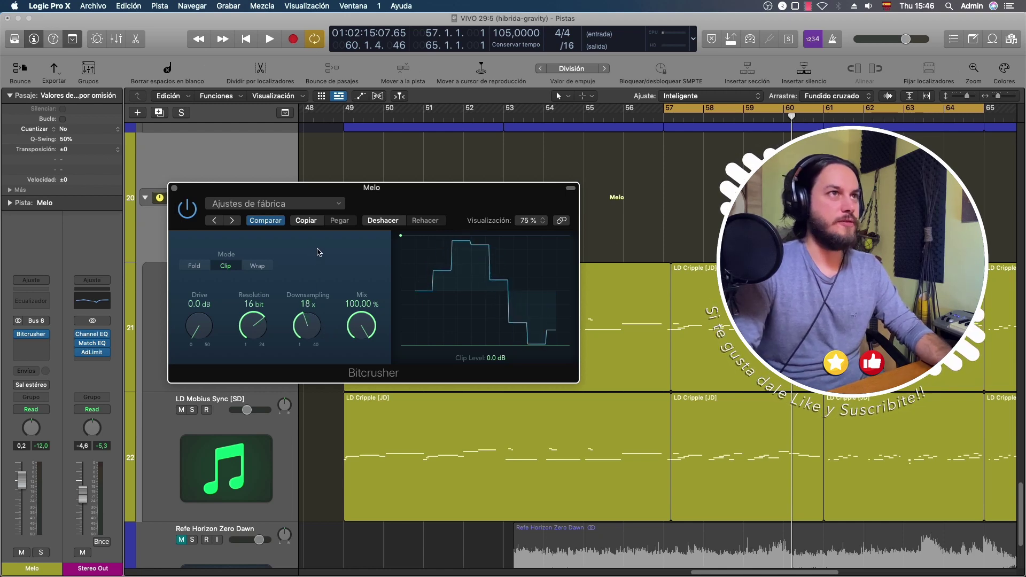
pyautogui.press('space')
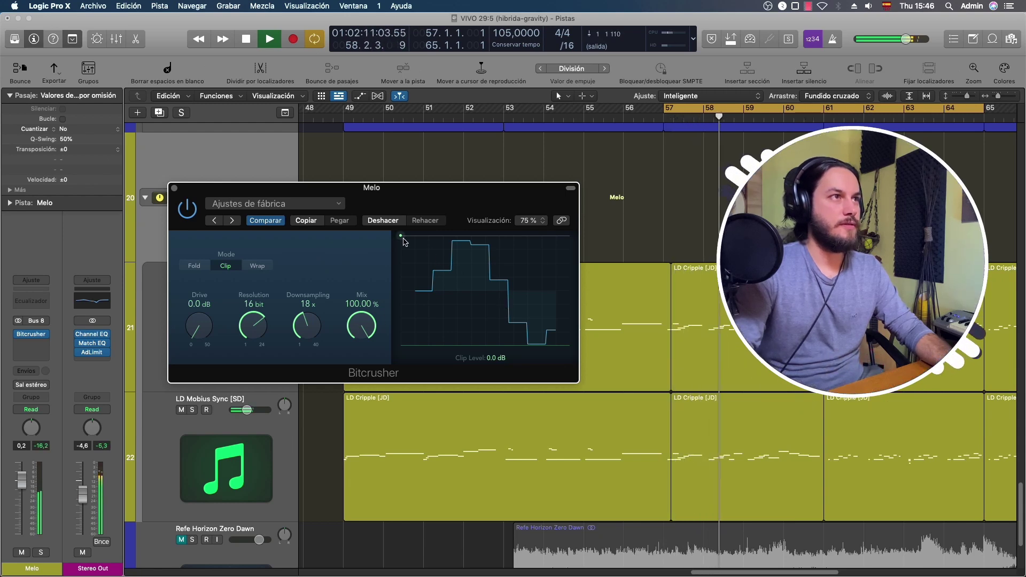
pyautogui.moveTo(404, 242); pyautogui.dragTo(470, 233)
pyautogui.press('space')
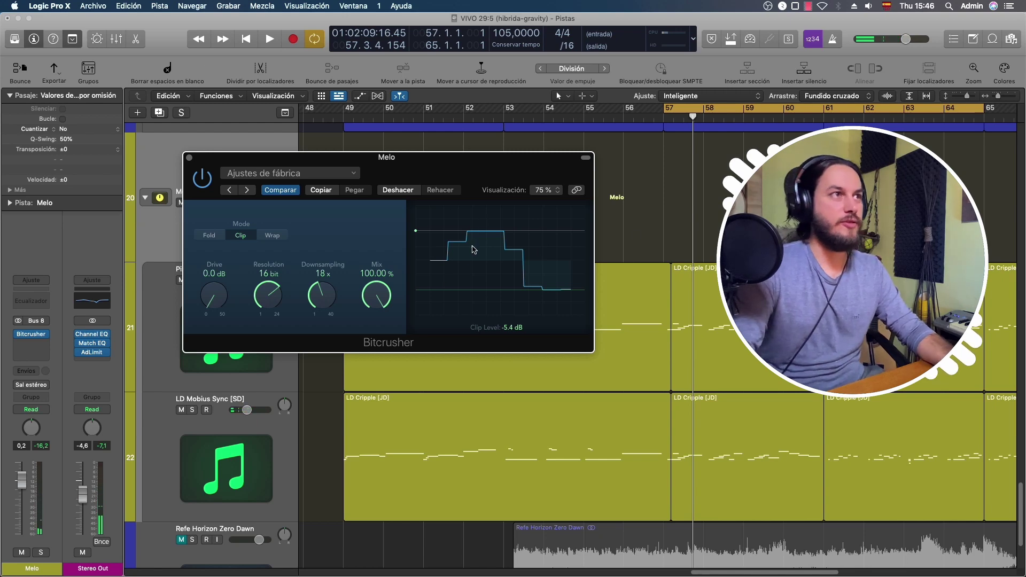
pyautogui.moveTo(431, 234); pyautogui.dragTo(431, 231)
pyautogui.press('space')
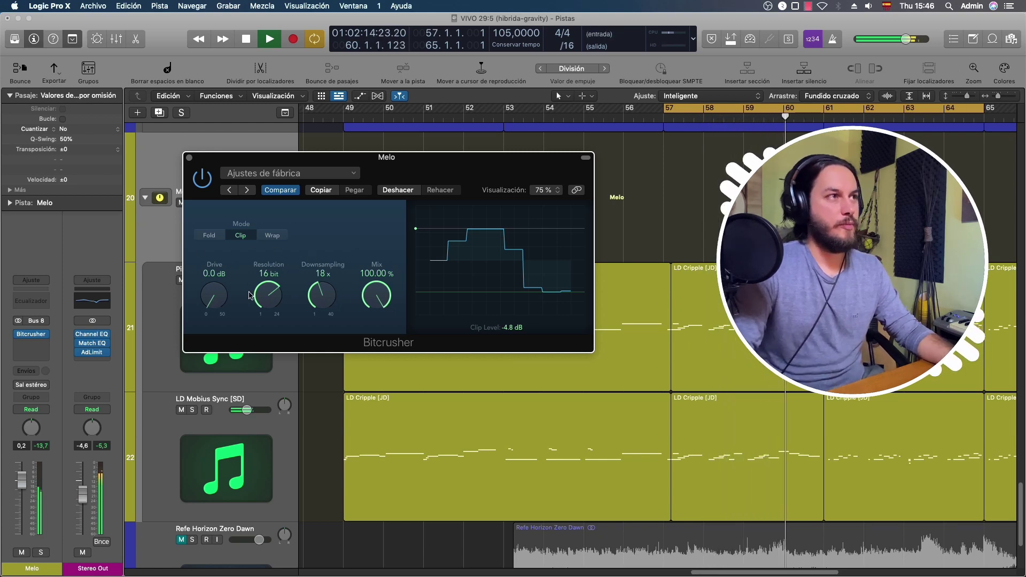
# - Audition the Bitcrusher's Fold and Wrap modes on the looped section, then return to Clip mode
pyautogui.press('space')
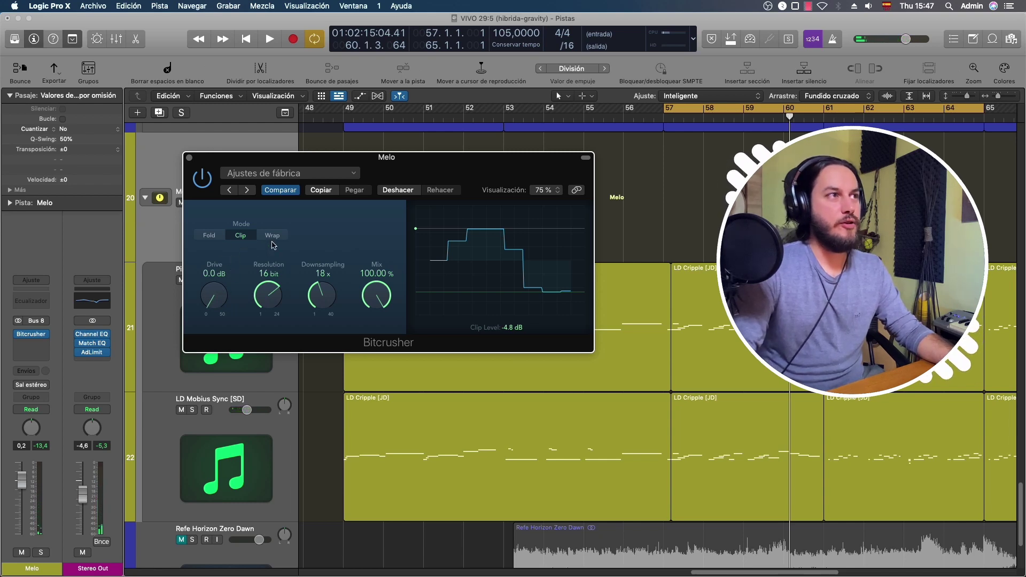
pyautogui.click(210, 236)
pyautogui.press('space')
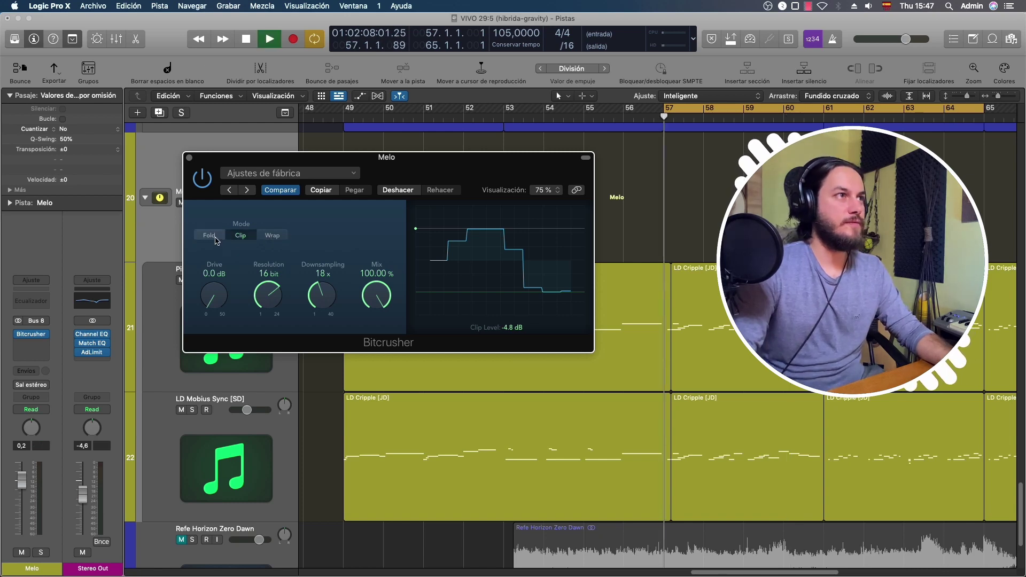
pyautogui.click(272, 236)
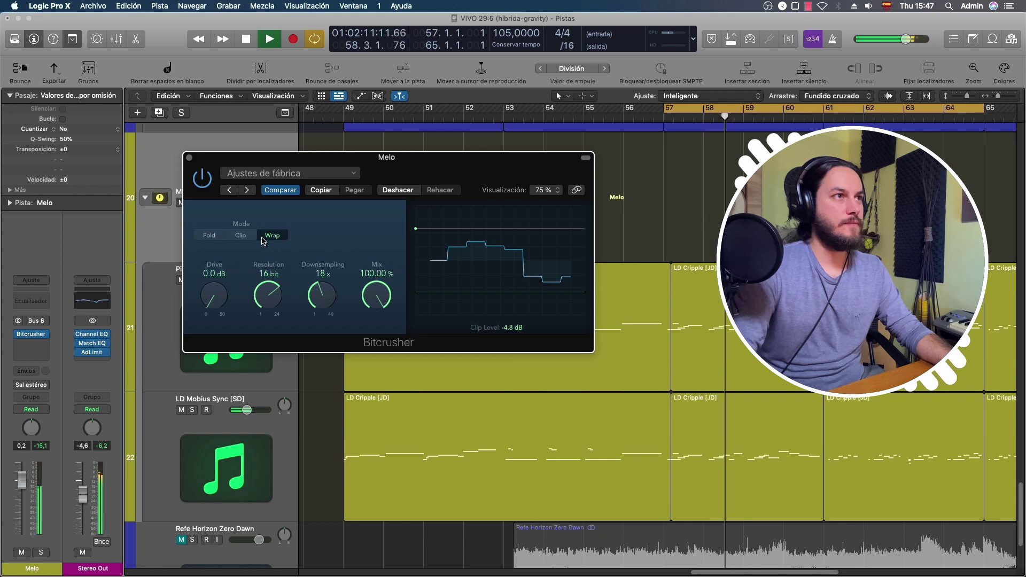
pyautogui.click(241, 236)
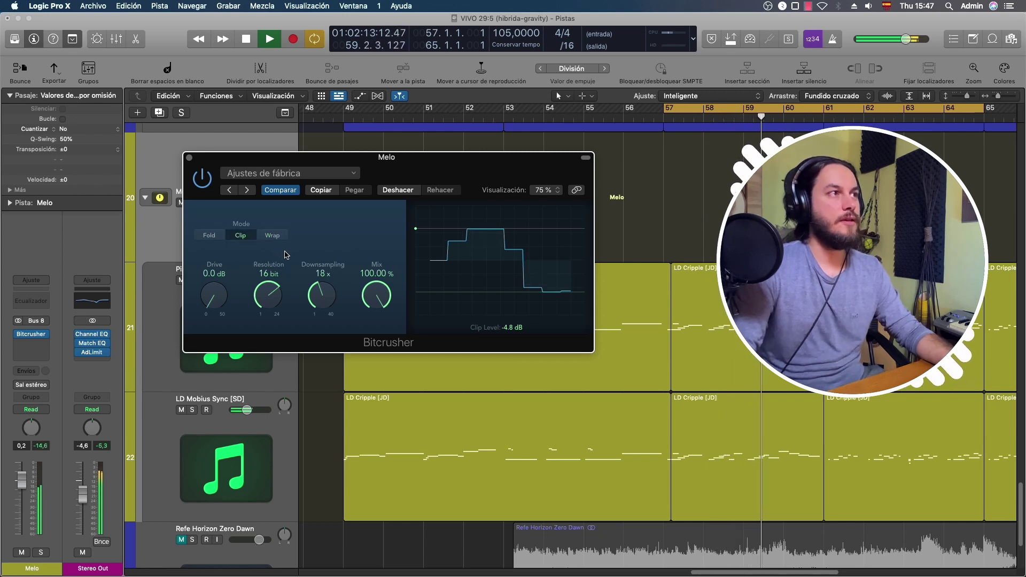
pyautogui.press('space')
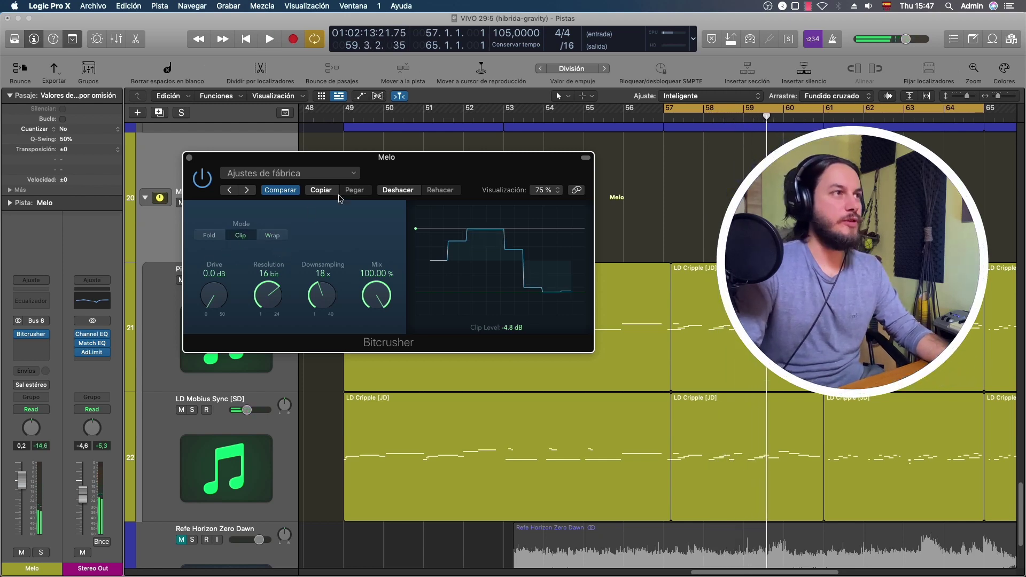
# - Lower the Bitcrusher's Resolution to 8 bit and on to 4 bit while auditioning the loop
pyautogui.moveTo(391, 165); pyautogui.dragTo(392, 173)
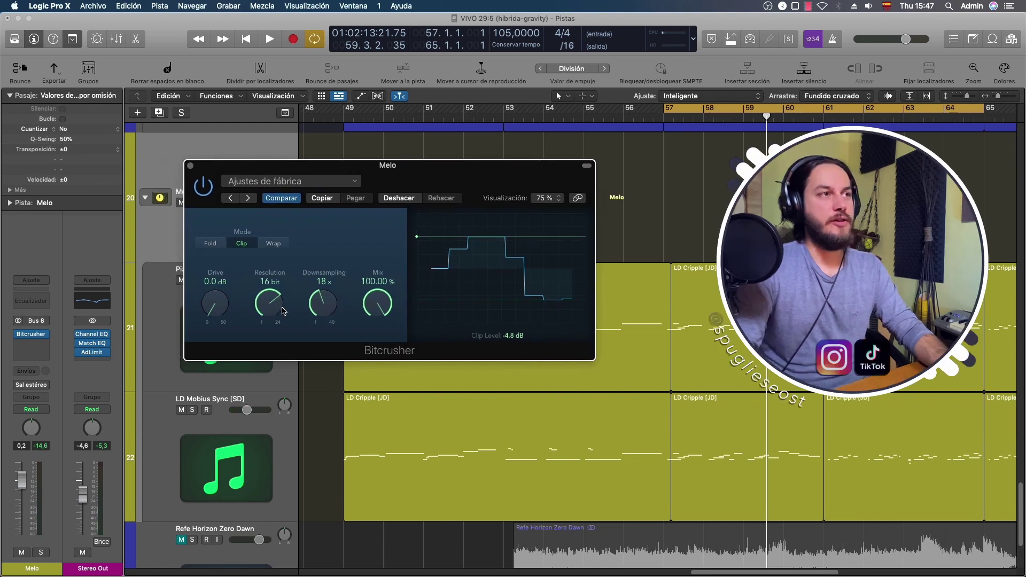
pyautogui.press('space')
pyautogui.moveTo(272, 307); pyautogui.dragTo(262, 355)
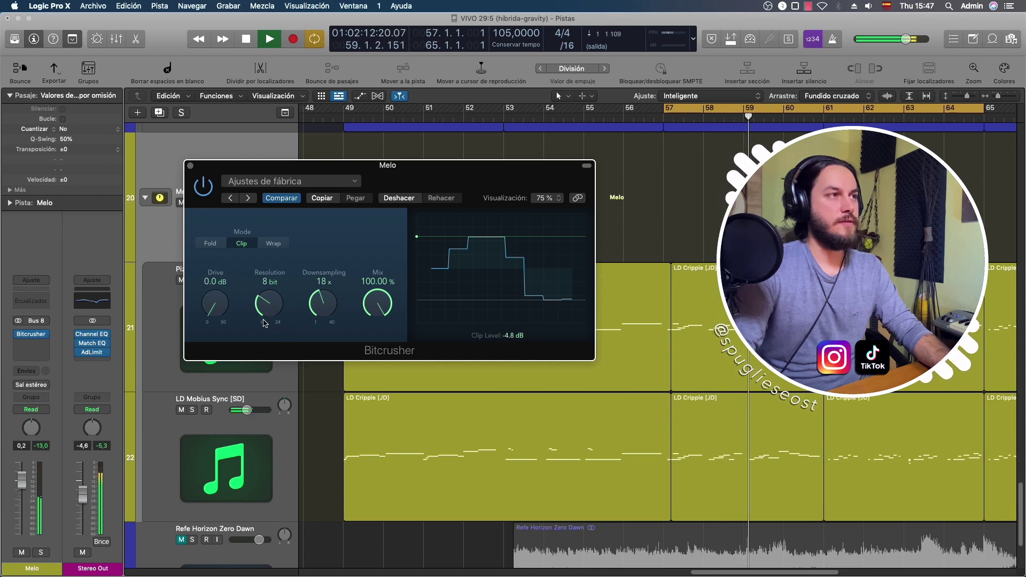
pyautogui.press('space')
pyautogui.press('space')
pyautogui.moveTo(267, 302); pyautogui.dragTo(271, 309)
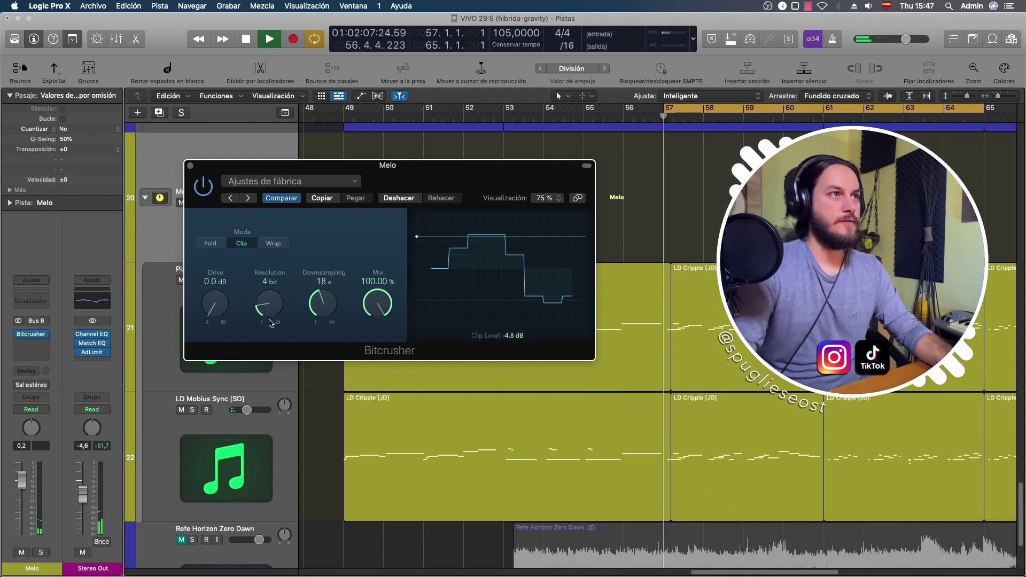
# - Reduce the track heights, reposition the Bitcrusher window away from the looped regions, and frame the loop between bars 57 and 65
pyautogui.press('super+Left')
pyautogui.press('super+Left')
pyautogui.press('super+Left')
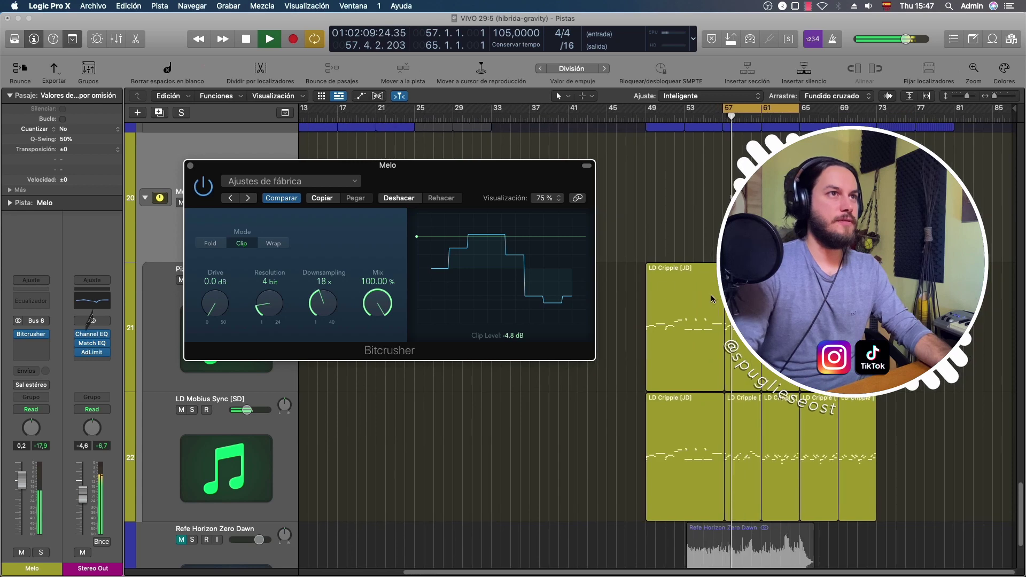
pyautogui.press('super+Up')
pyautogui.press('super+Up')
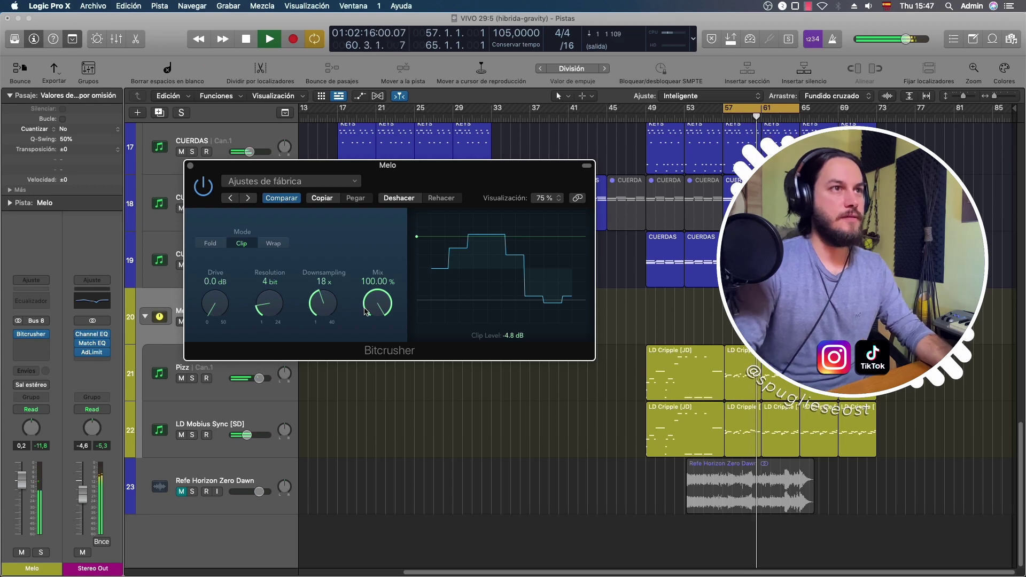
pyautogui.moveTo(321, 165); pyautogui.dragTo(232, 153)
pyautogui.press('super+Right')
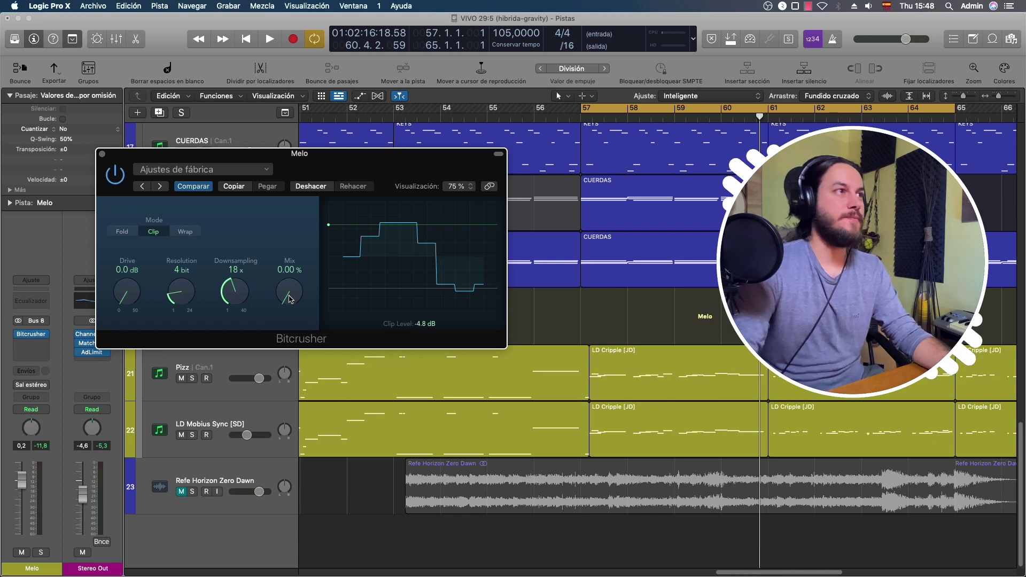
# - Sweep the Bitcrusher's Mix up and down while the loop plays, leave it at 0.00 %, and stop playback
pyautogui.press('space')
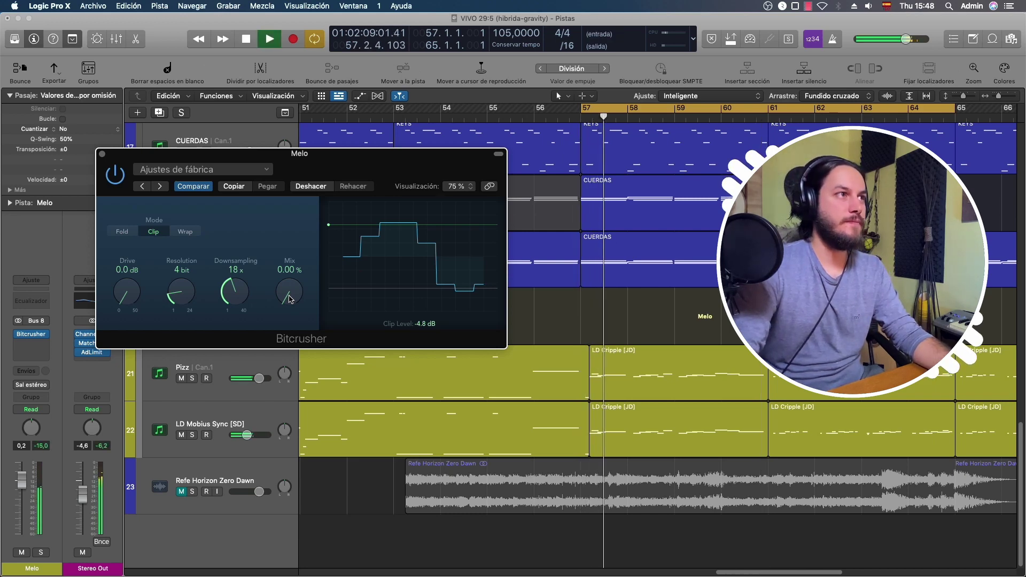
pyautogui.moveTo(290, 299); pyautogui.dragTo(299, 209)
pyautogui.moveTo(290, 291); pyautogui.dragTo(289, 403)
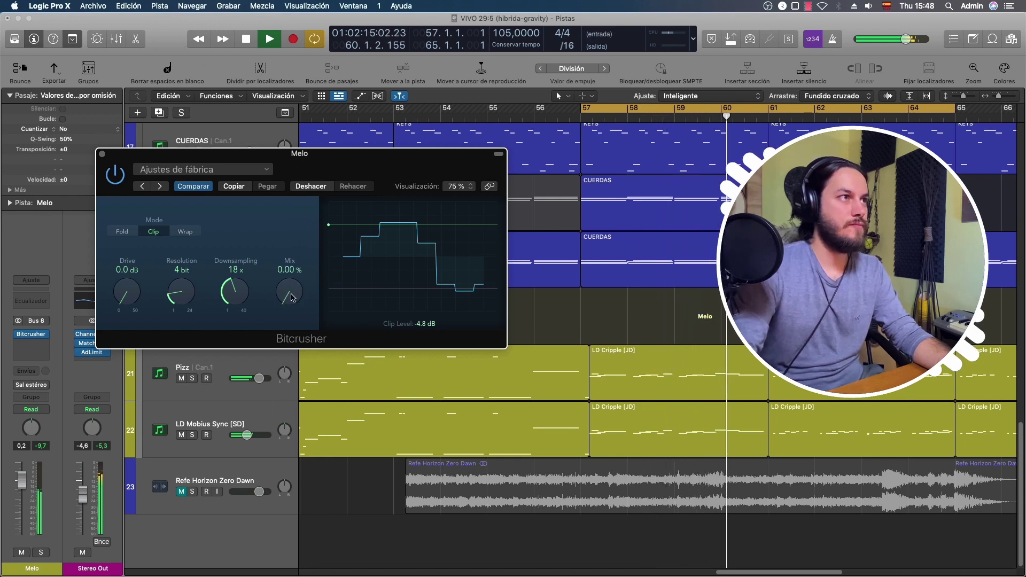
pyautogui.moveTo(291, 273); pyautogui.dragTo(285, 367)
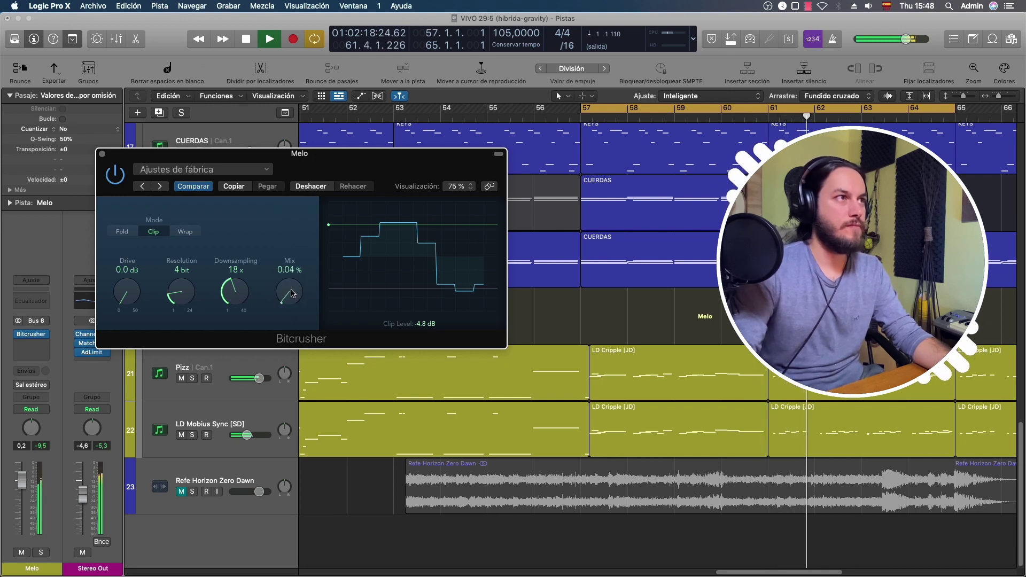
pyautogui.moveTo(294, 247); pyautogui.dragTo(320, 268)
pyautogui.press('space')
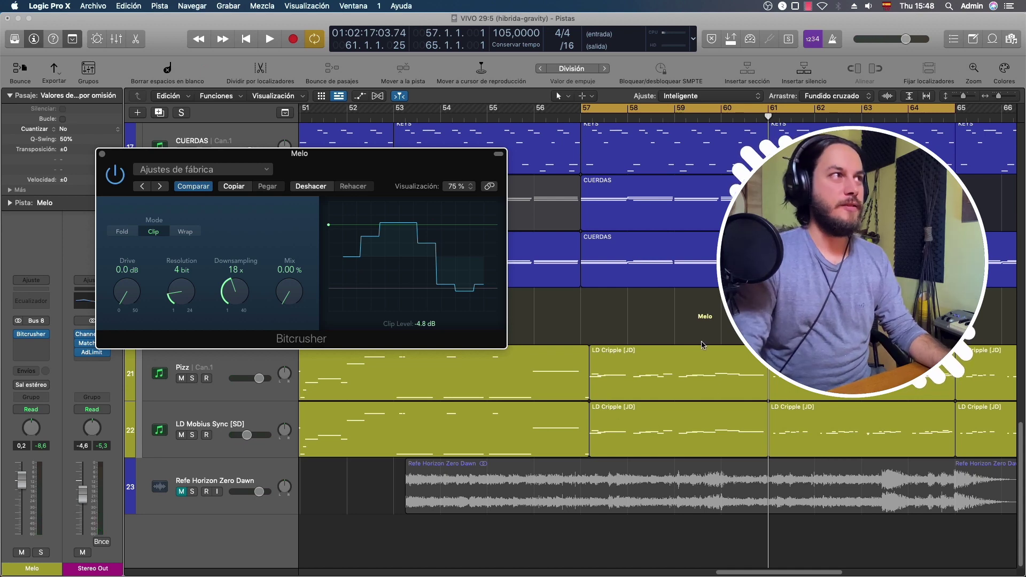
# - Close the Bitcrusher window and fit all the project's tracks in view
pyautogui.click(101, 154)
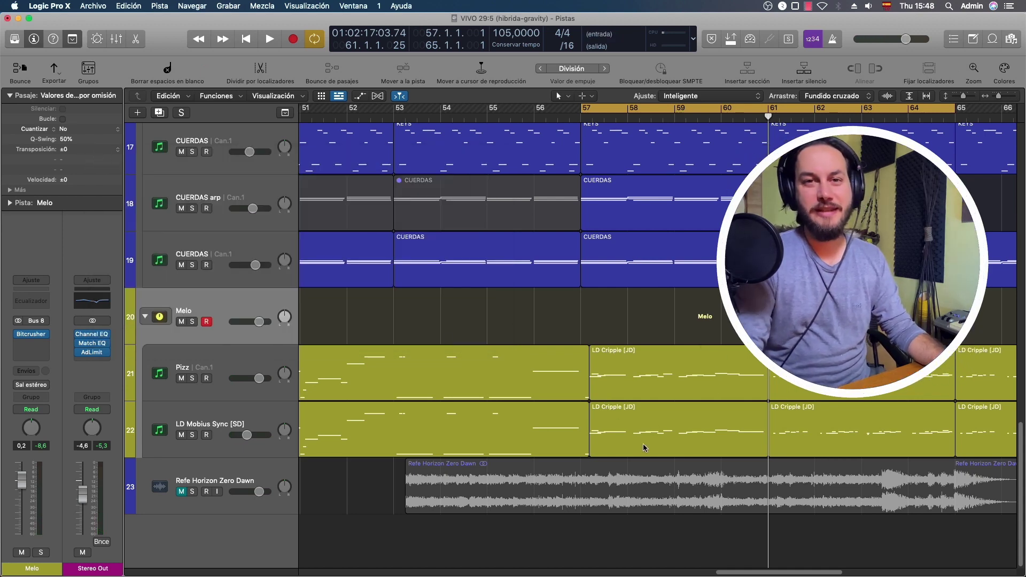
pyautogui.press('z')
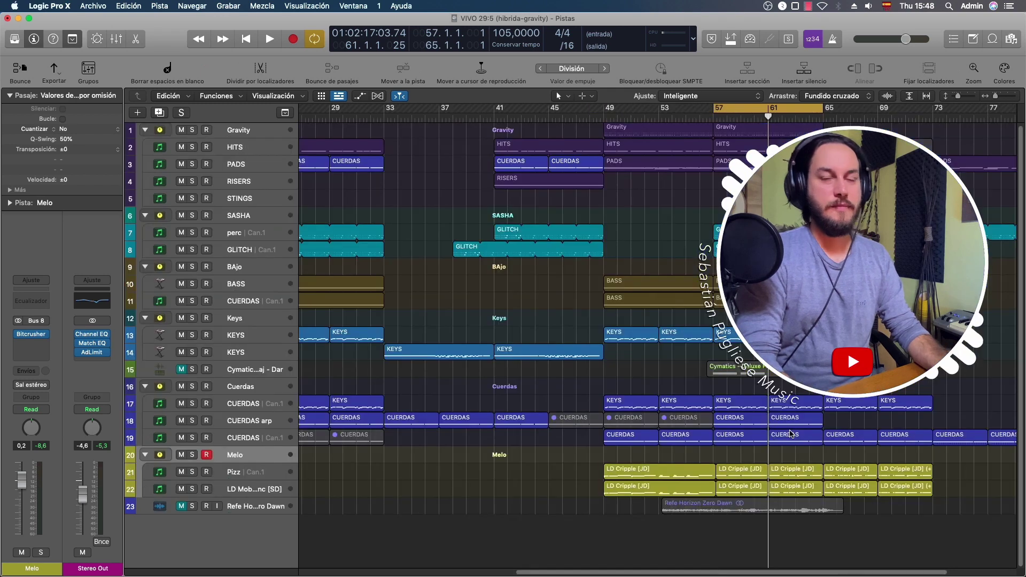